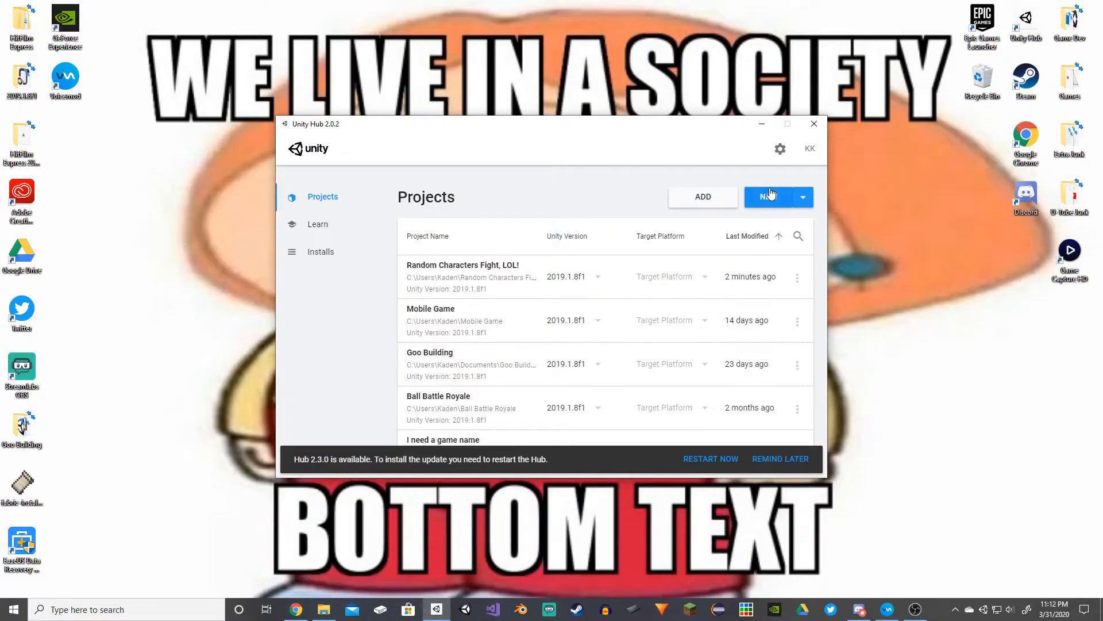
Step: Create the 3D project 'sonic game with FRed the moovie no weird comments plase' and launch it
click(770, 197)
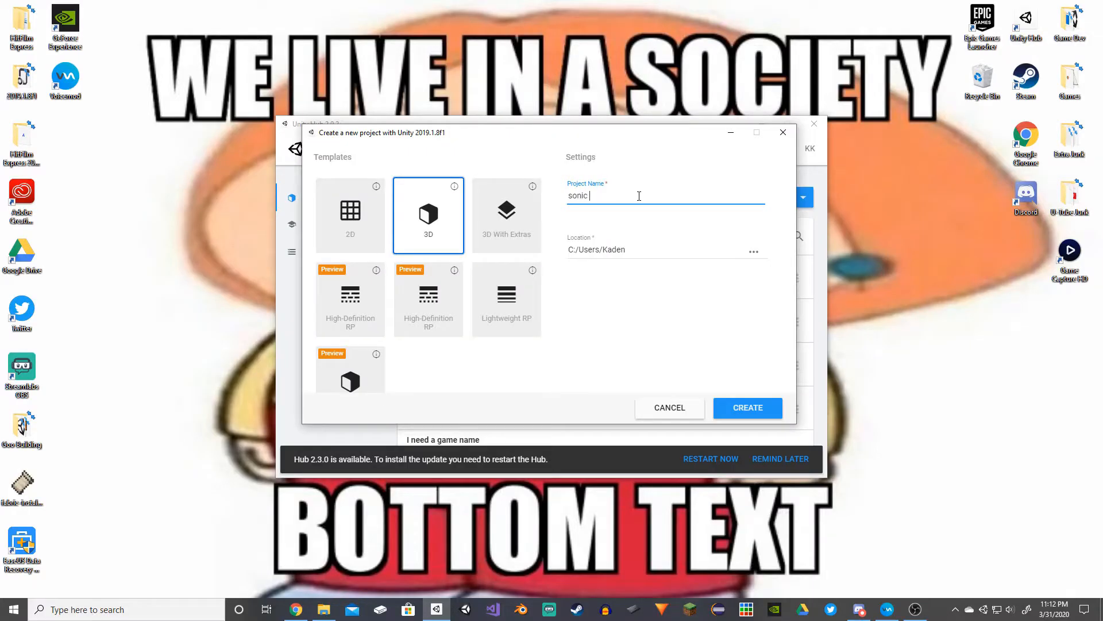
text(game )
text(with FRed: The Movie)
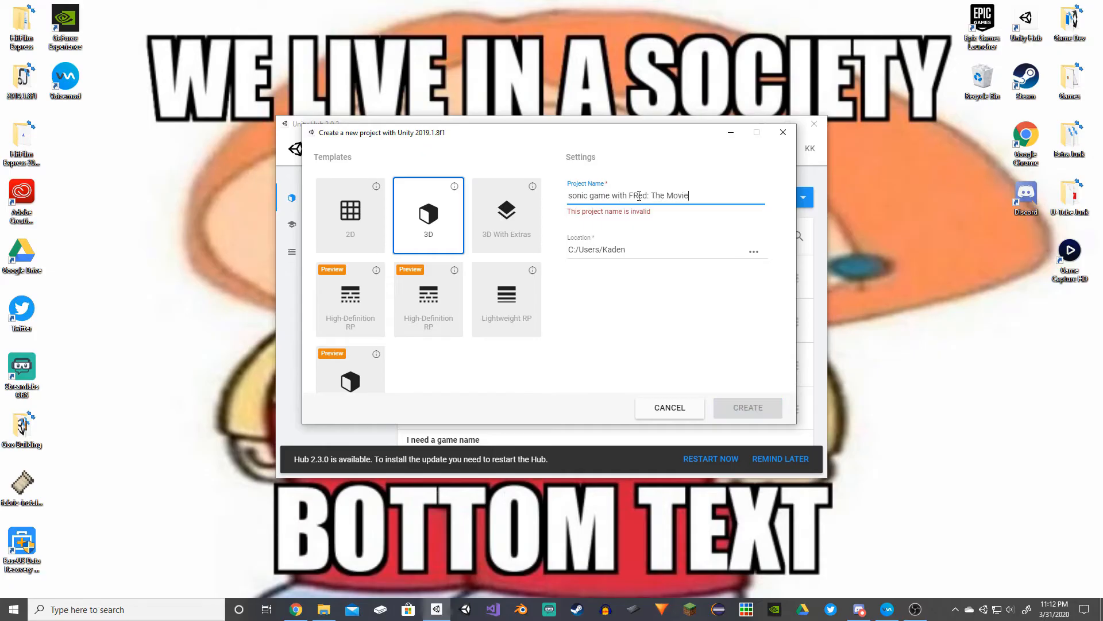
key(BackSpace)
key(BackSpace)
key(BackSpace)
key(BackSpace)
key(BackSpace)
key(BackSpace)
key(BackSpace)
key(BackSpace)
text(the moo)
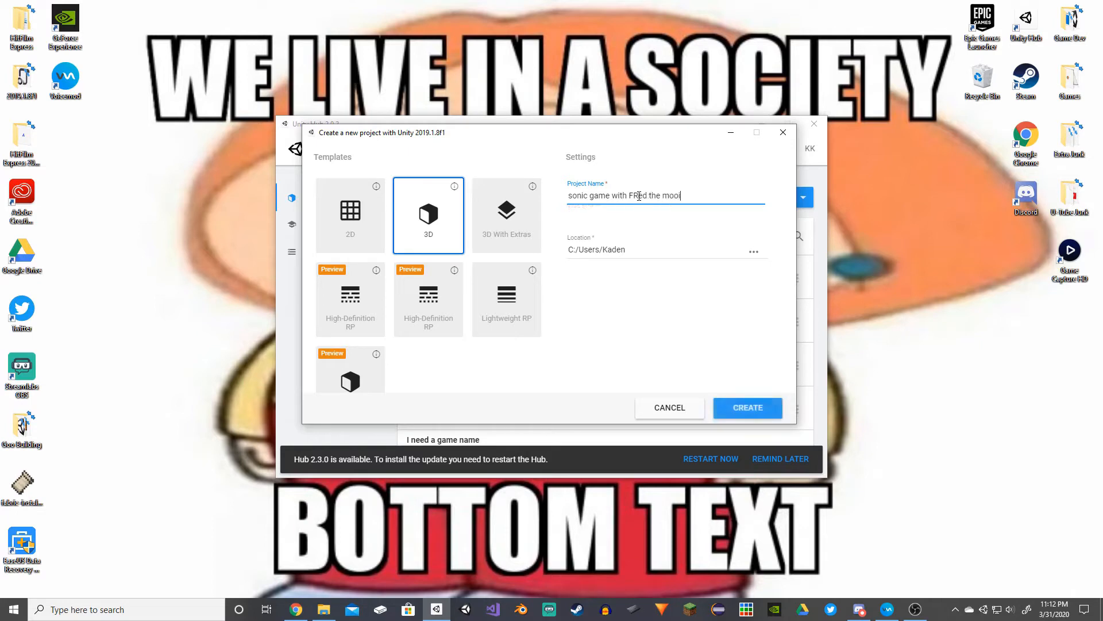
text(vie no weird)
text( comments plase)
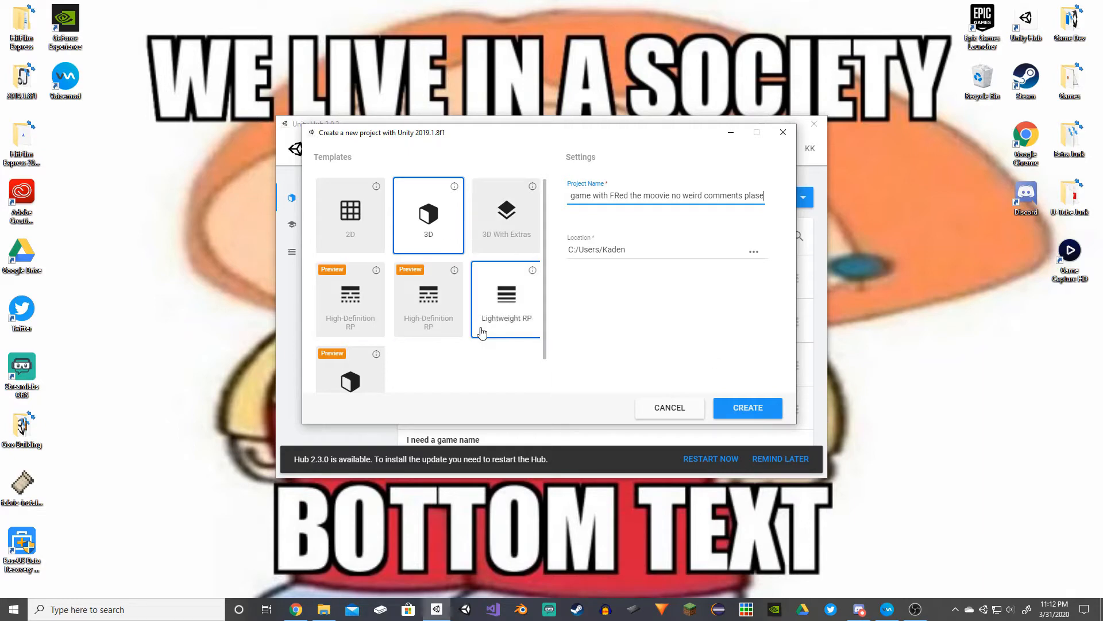
scroll(543, 292, down, 1)
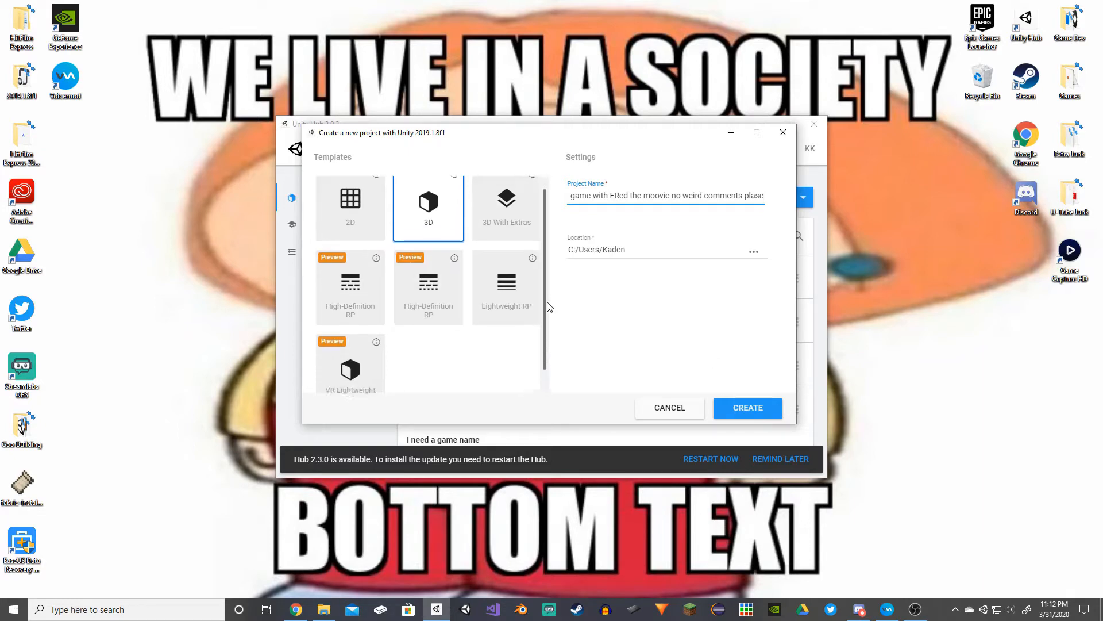
scroll(548, 307, up, 1)
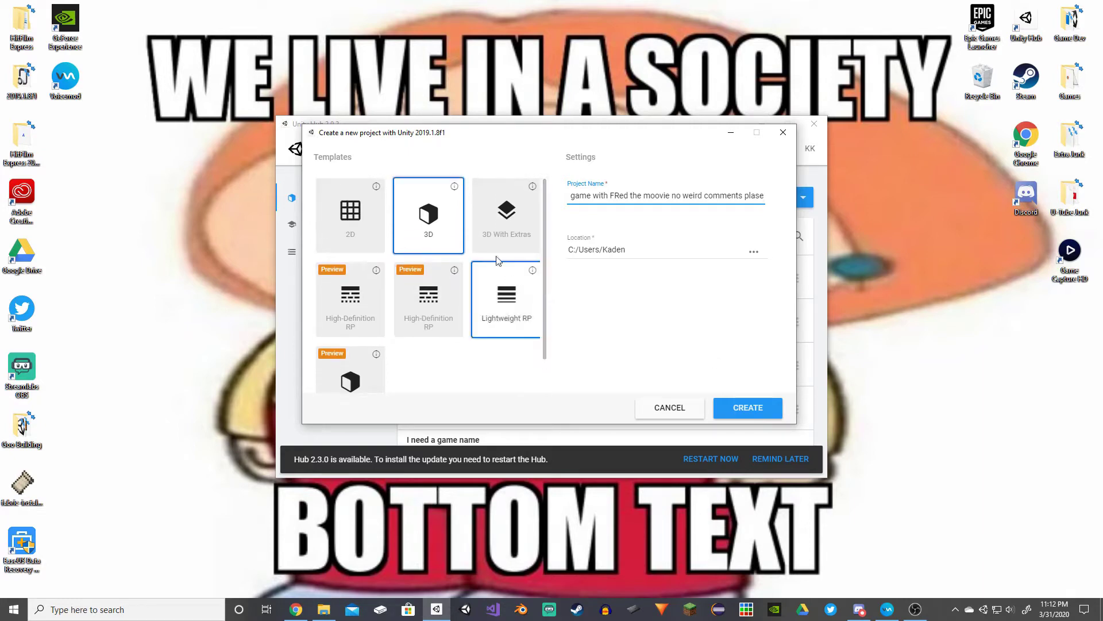
click(736, 408)
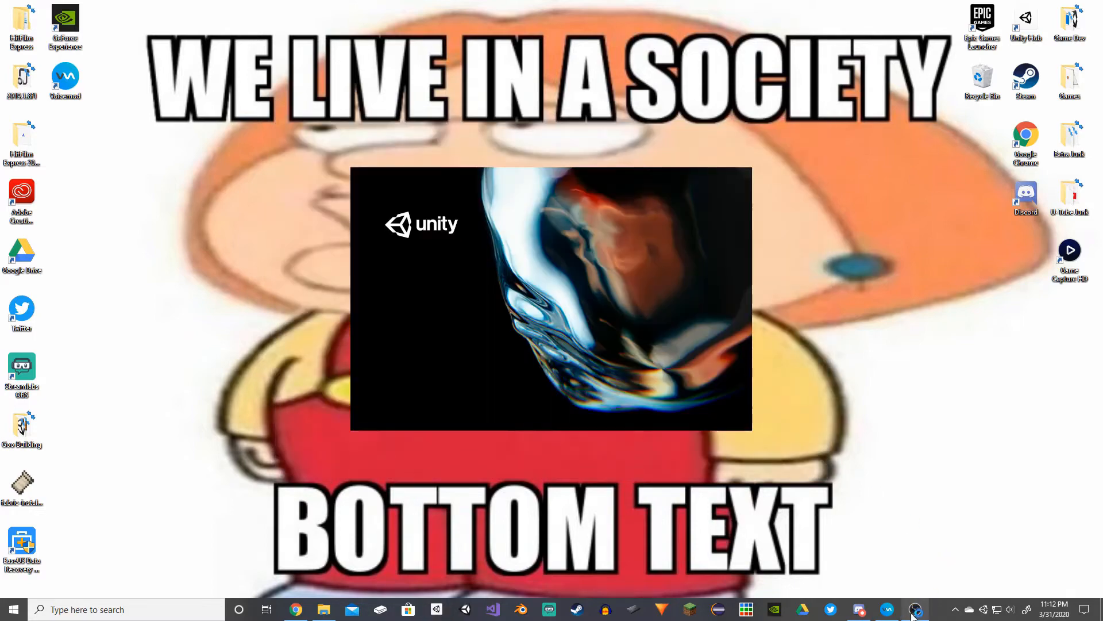
Step: Add a cube and scale it to 100 on X and Z as a flat white floor
click(916, 609)
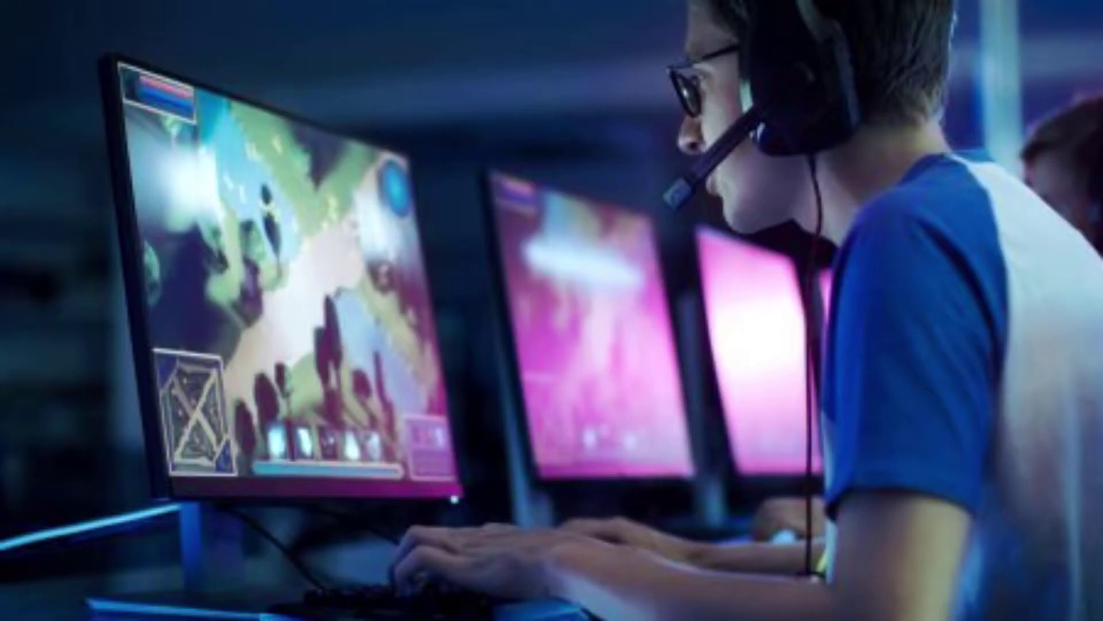
right_click(123, 203)
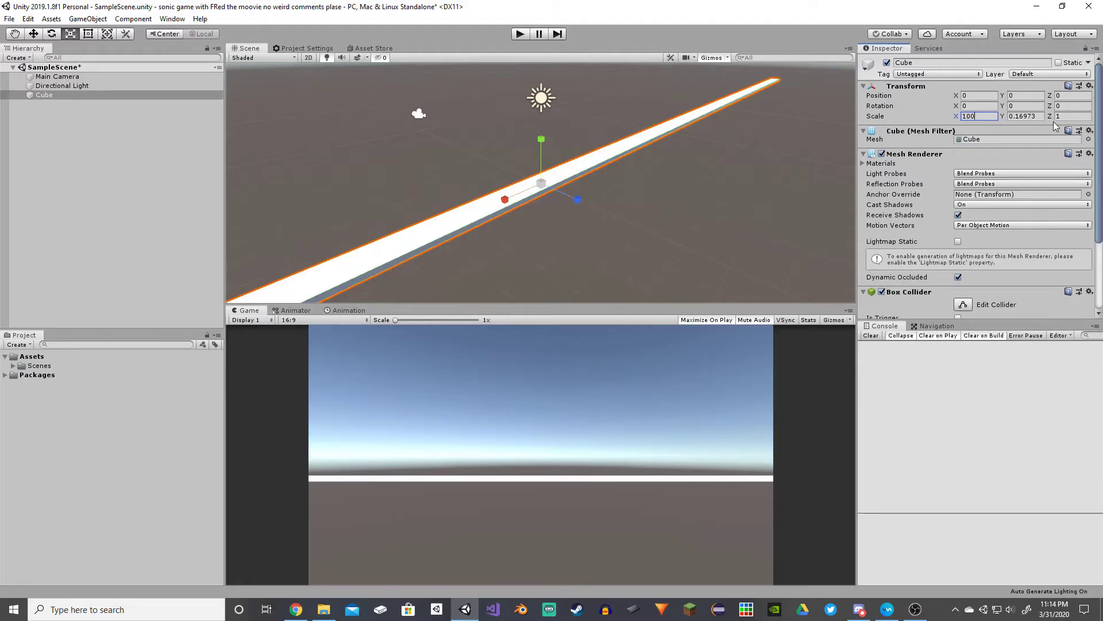
click(1061, 116)
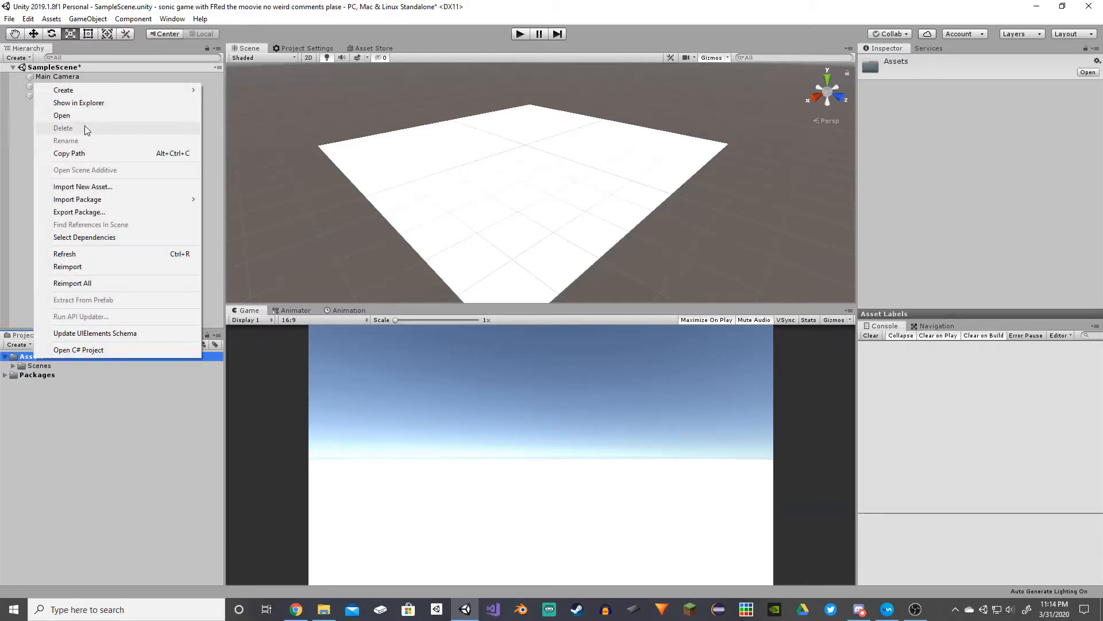
Step: Create a C# script named 'sonic' in Assets and open it in Visual Studio
mouse_move(62, 89)
click(250, 104)
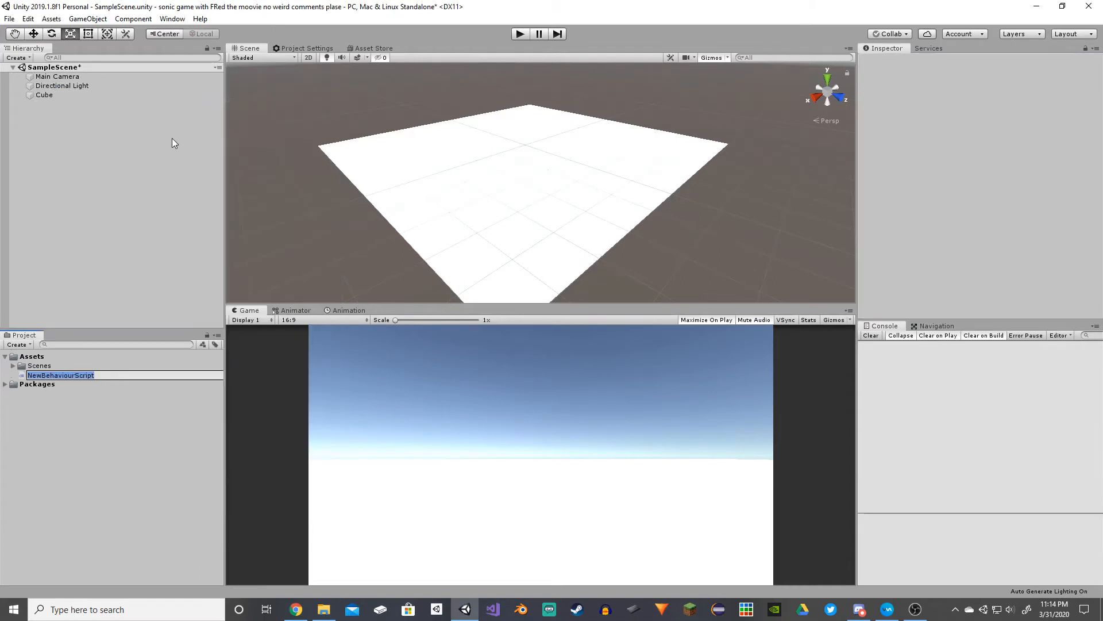
text(sonic)
key(Return)
double_click(37, 375)
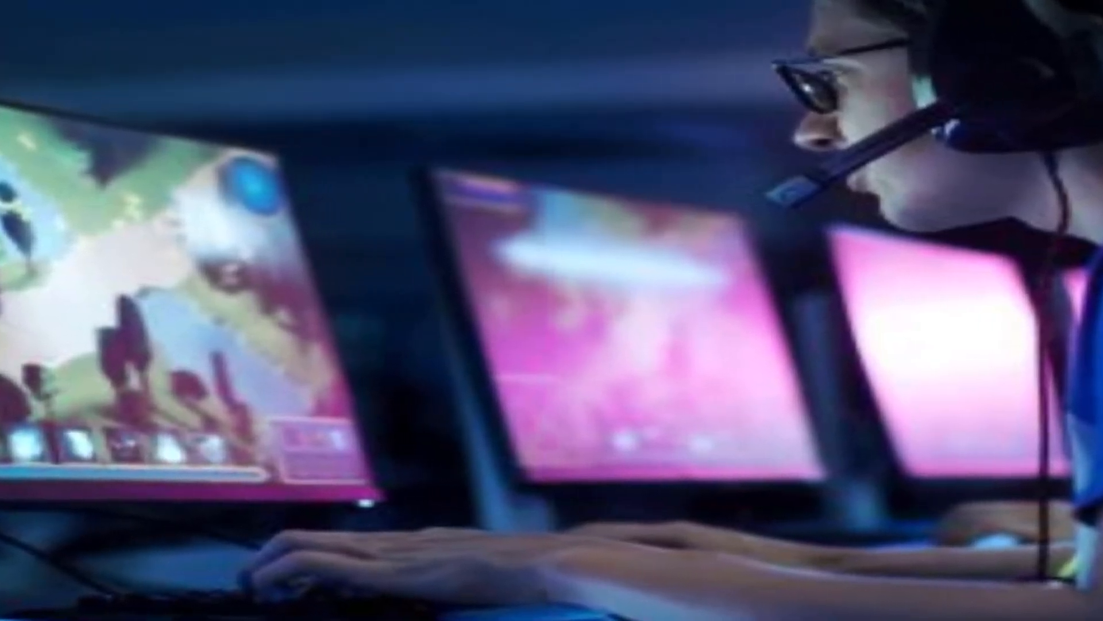
Step: Replace the sonic.cs template code with just the text 'sonic movie good'
key(ctrl+a)
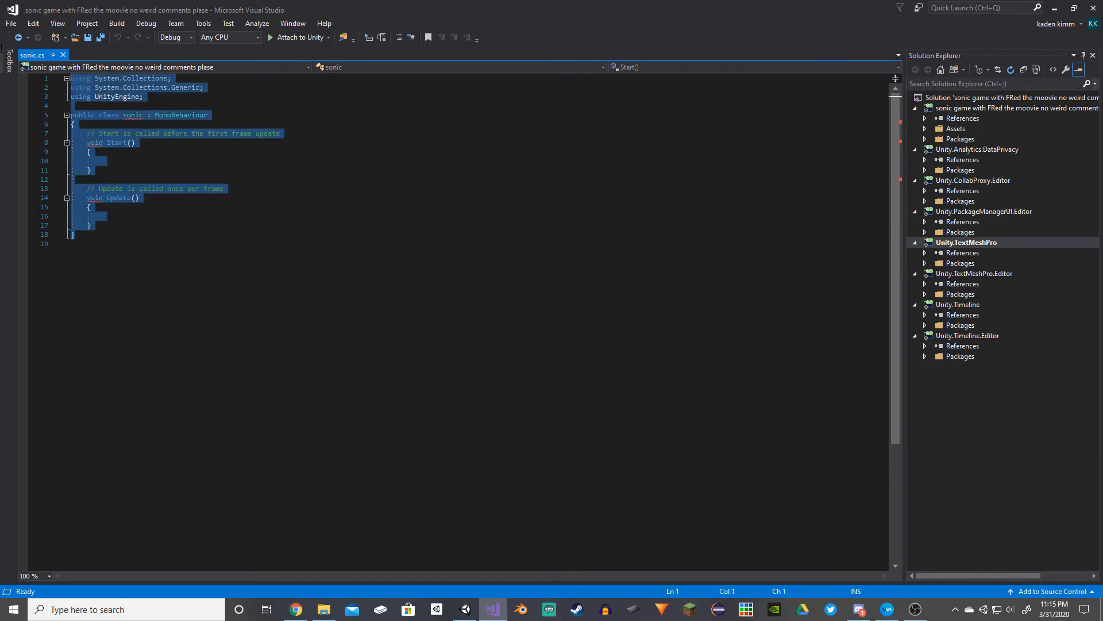
key(BackSpace)
text(so)
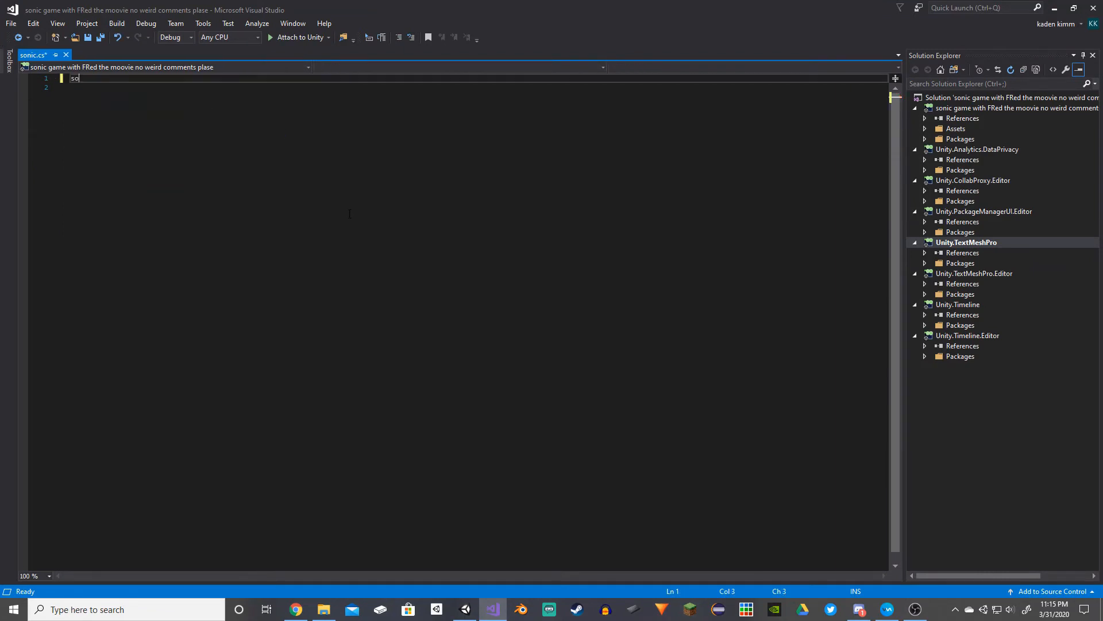
text(nic mov)
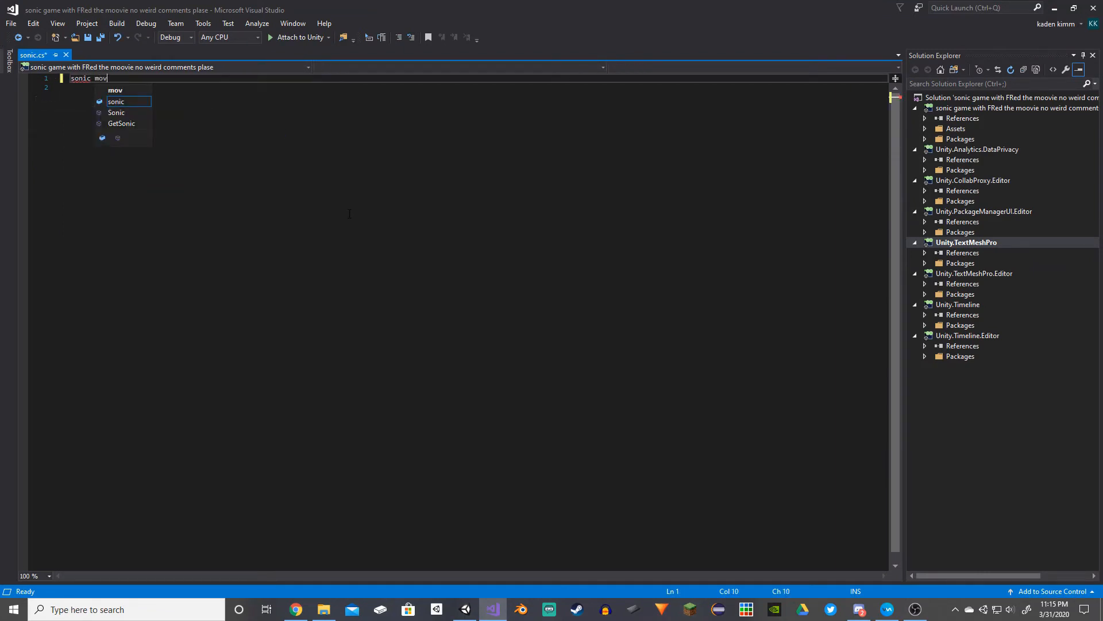
text(ie good)
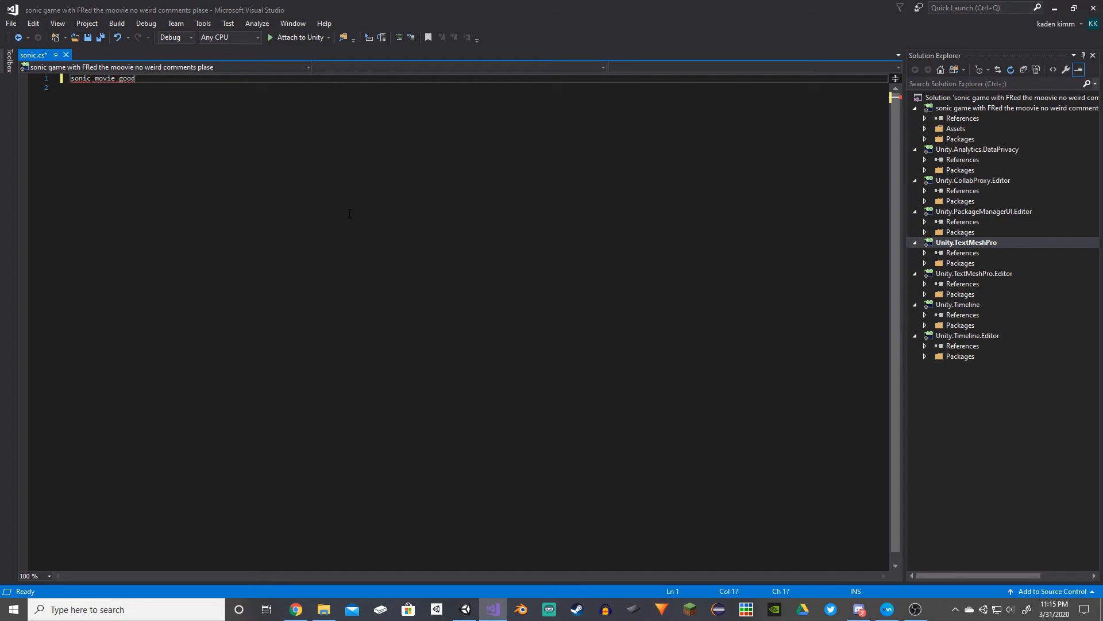
Step: Find the FRED: The Movie script on Booksie, select its whole text, and return to Visual Studio
click(296, 610)
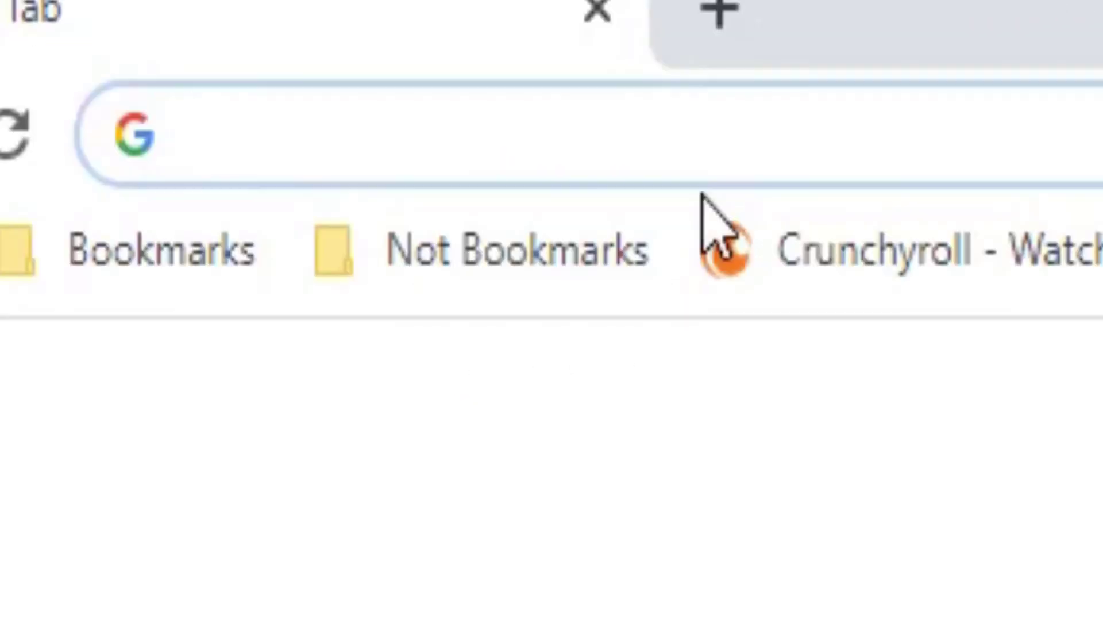
text(fred )
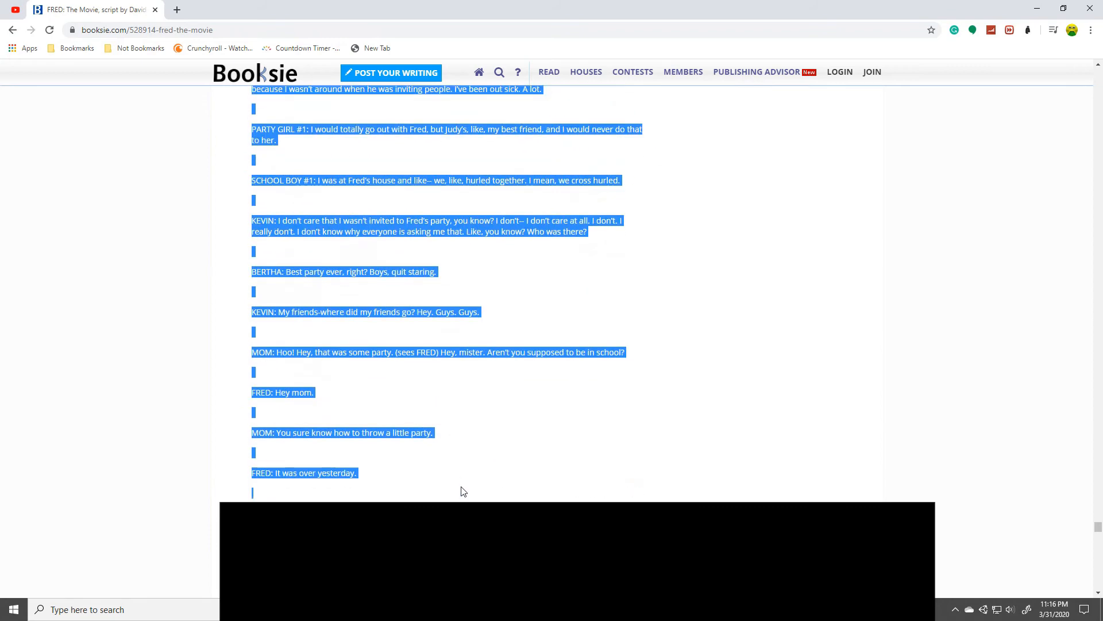
drag(462, 492, 351, 302)
scroll(461, 487, up, 5)
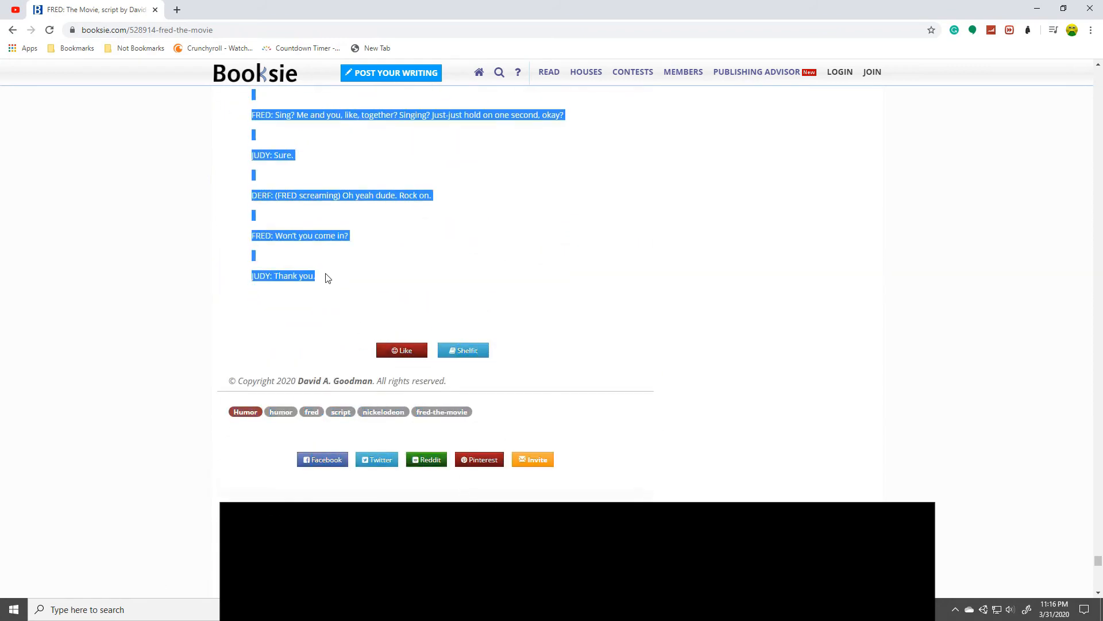
click(351, 301)
key(alt+Tab)
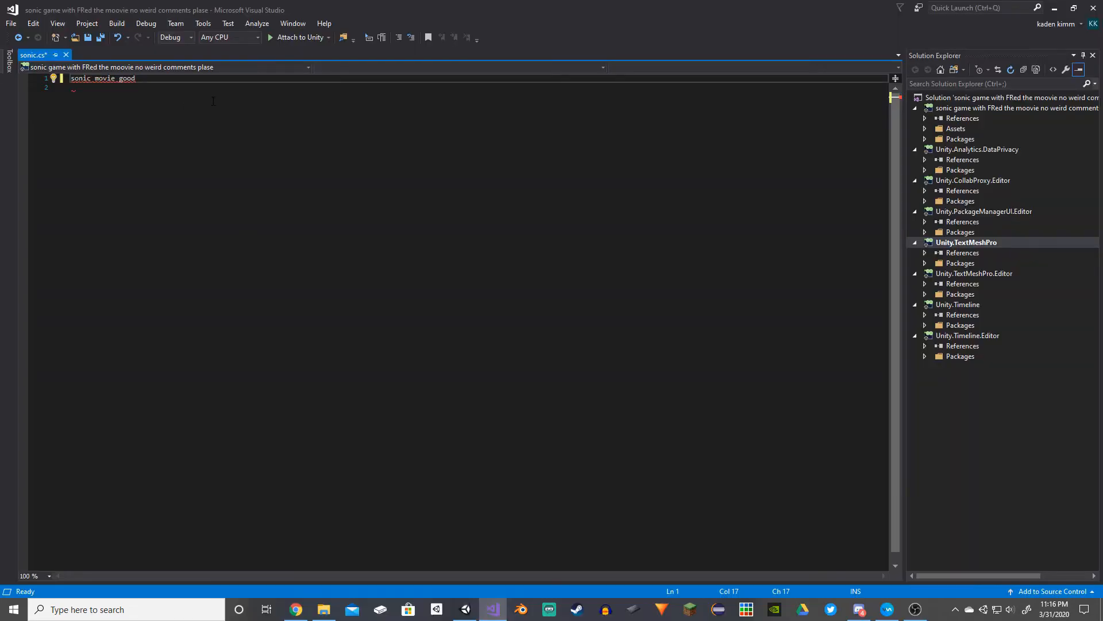
Step: Add a third line 'fred: the movie script' below 'sonic movie good'
key(Down)
key(Return)
text(Little Saint James)
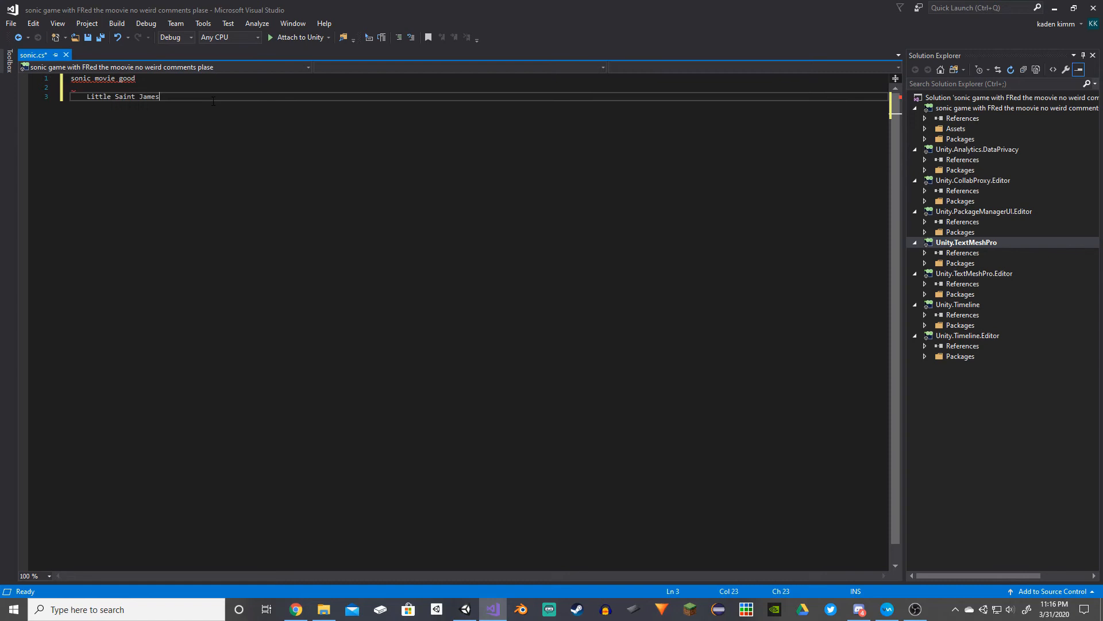
text(script)
Step: In a new Chrome tab, run a Google search for 'sonic princess'
click(466, 610)
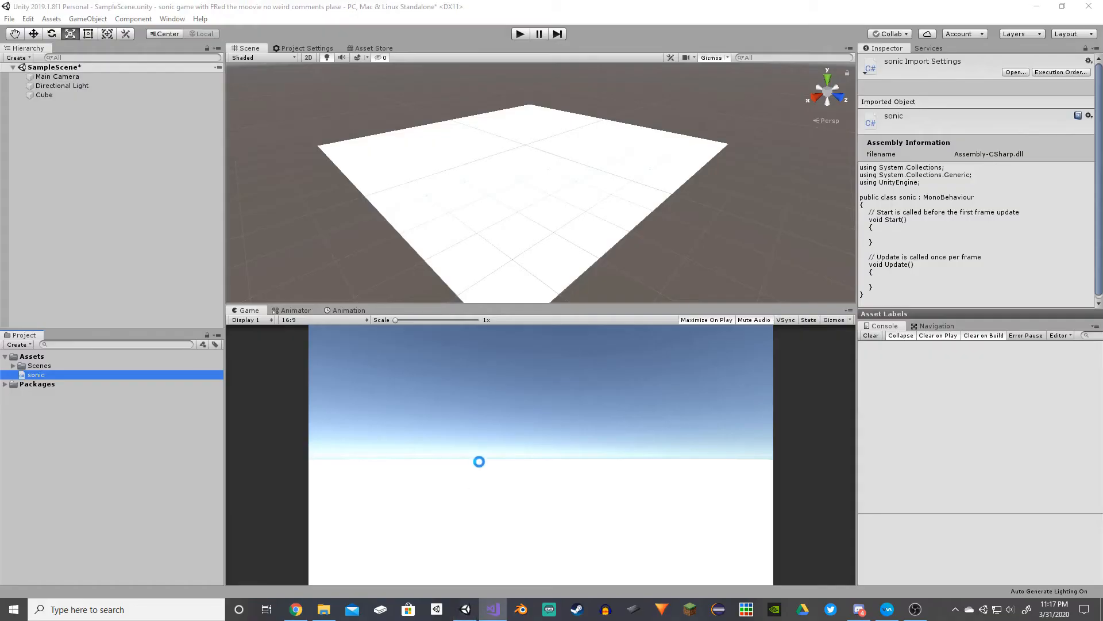
click(295, 610)
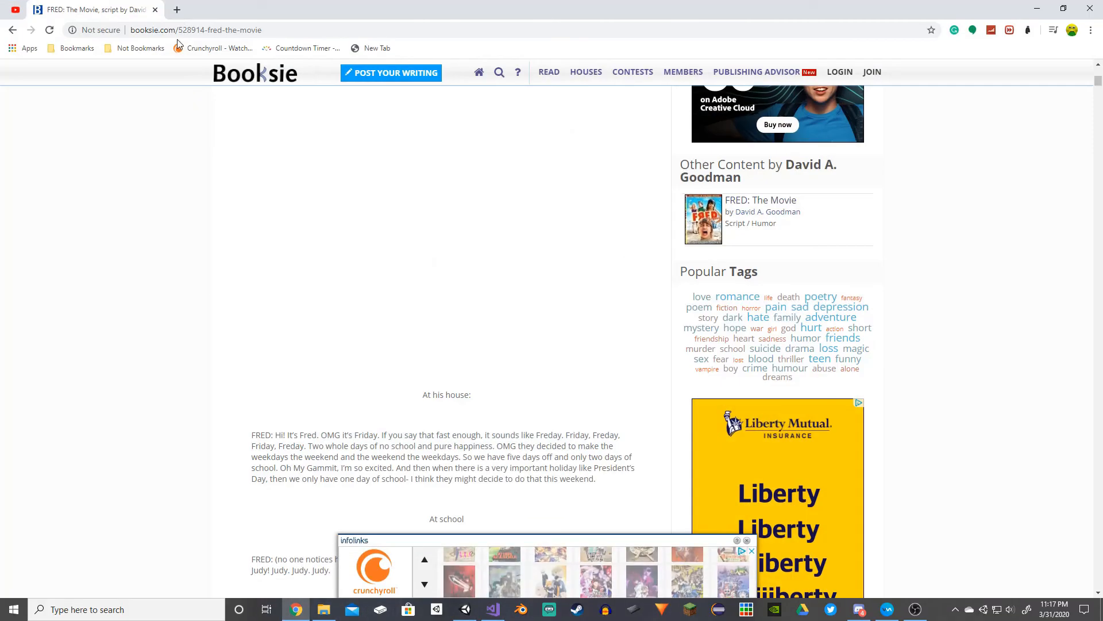
click(177, 10)
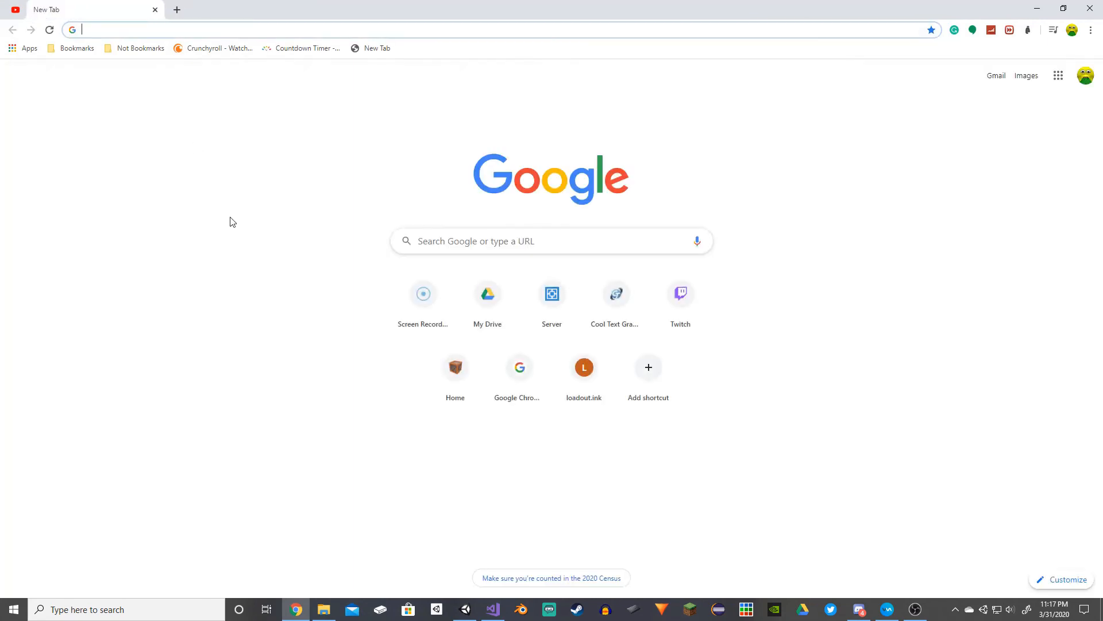
text(sonic)
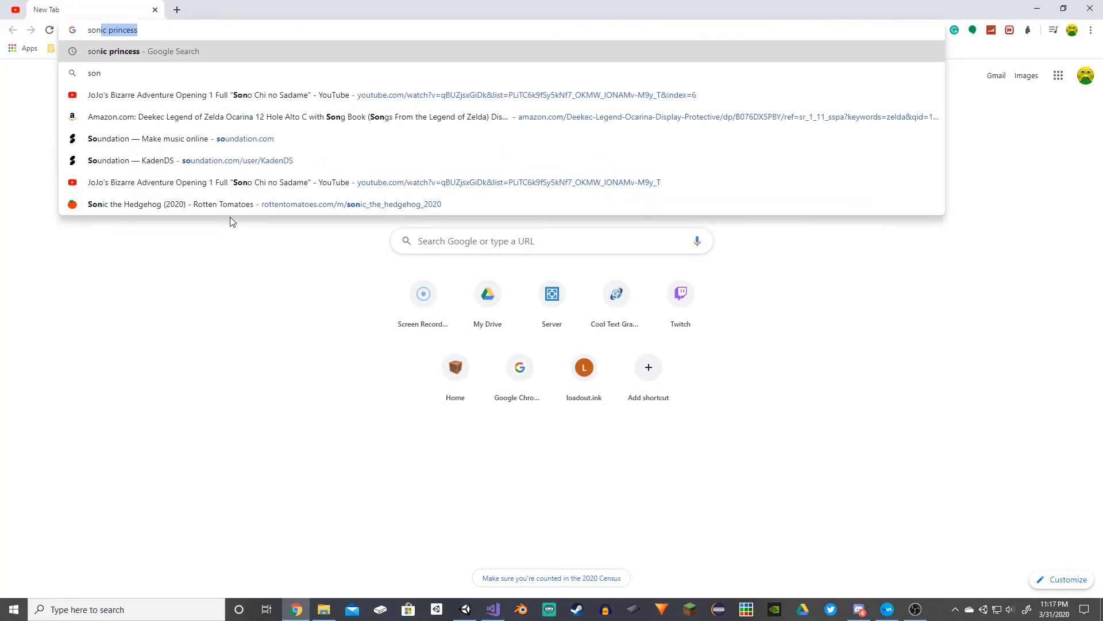
key(Down)
key(Return)
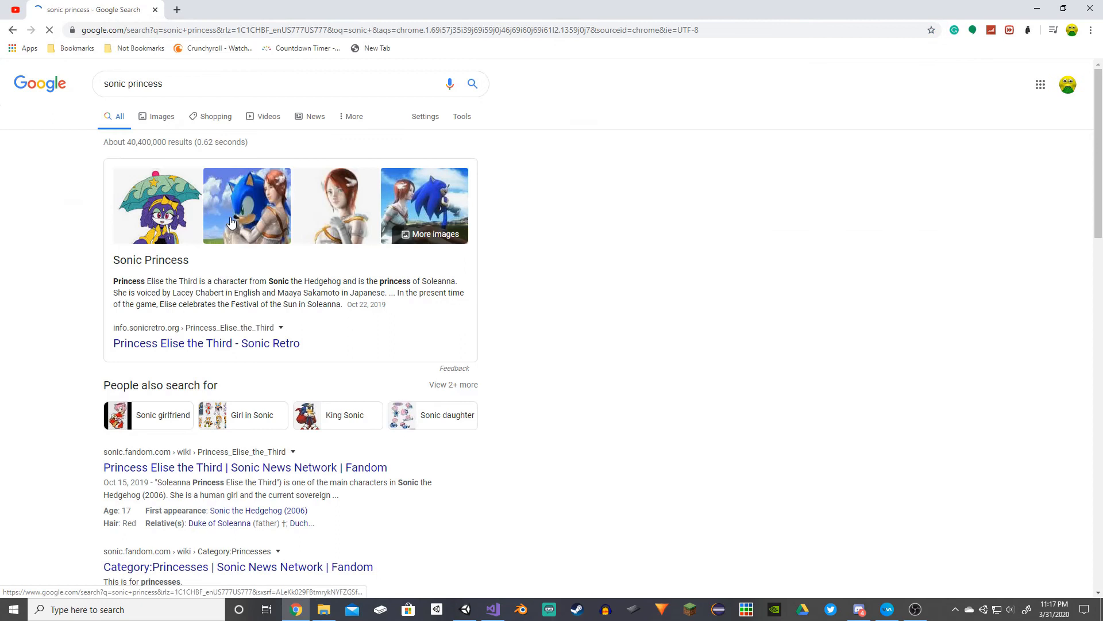
Step: Search Google Images for 'female png' and preview the pointing woman image
drag(142, 286, 185, 286)
click(196, 278)
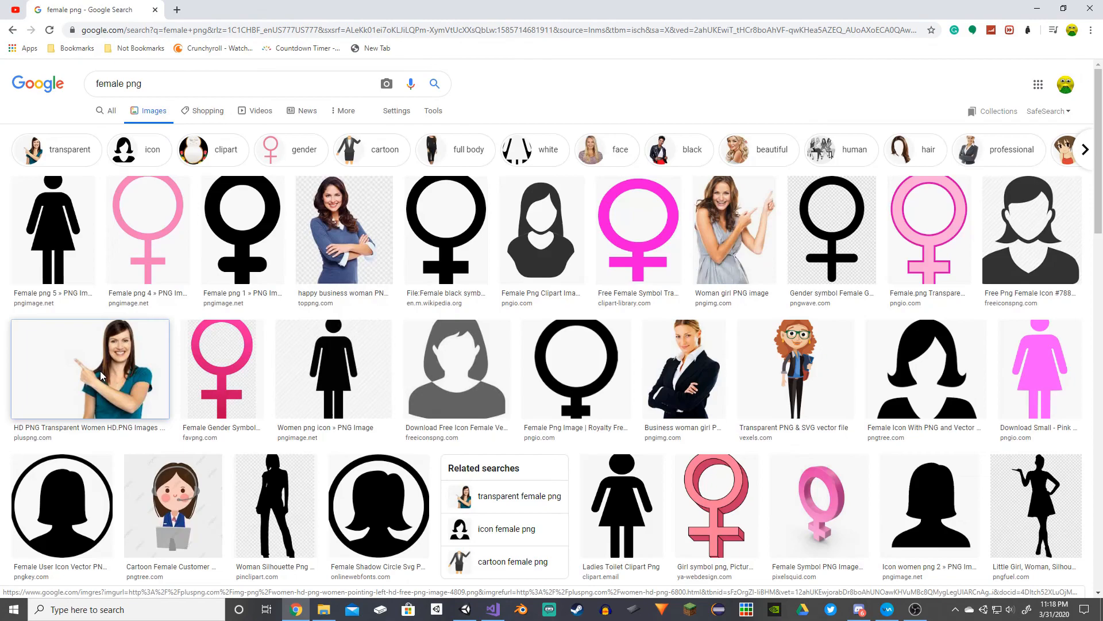
click(109, 376)
Step: Copy the pointing woman PNG image and switch back to Unity
right_click(838, 126)
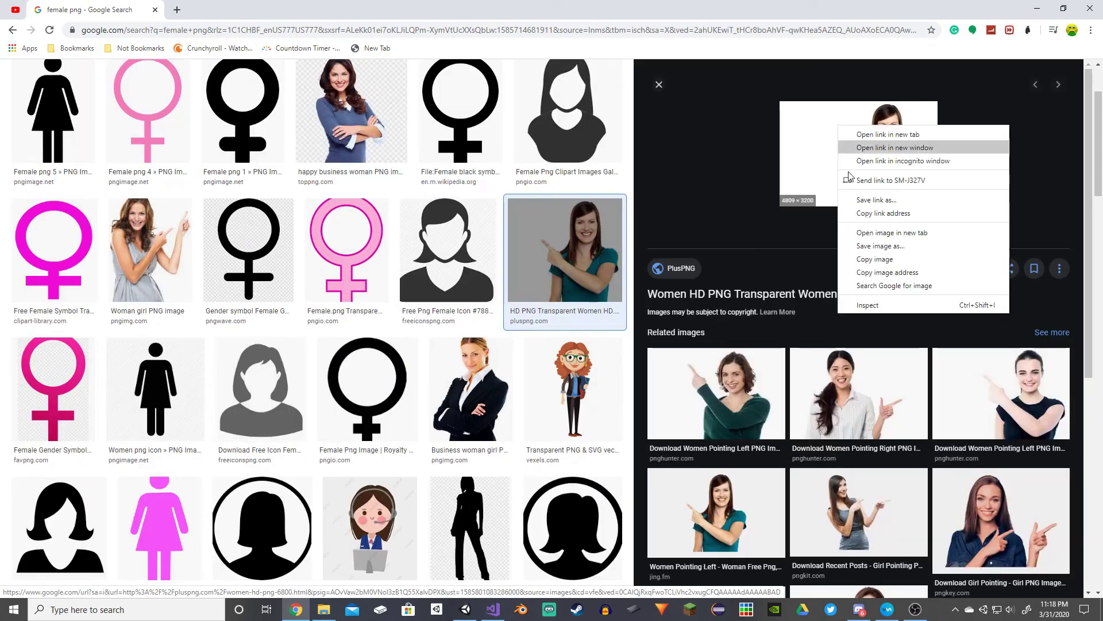
click(883, 260)
key(alt+Tab)
key(alt+Tab)
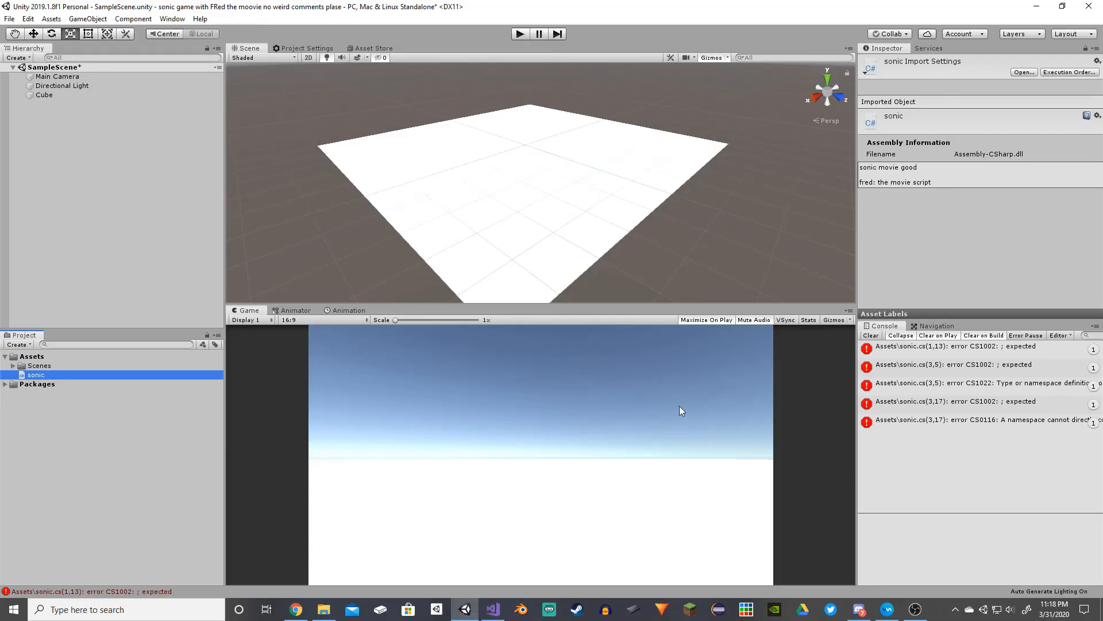